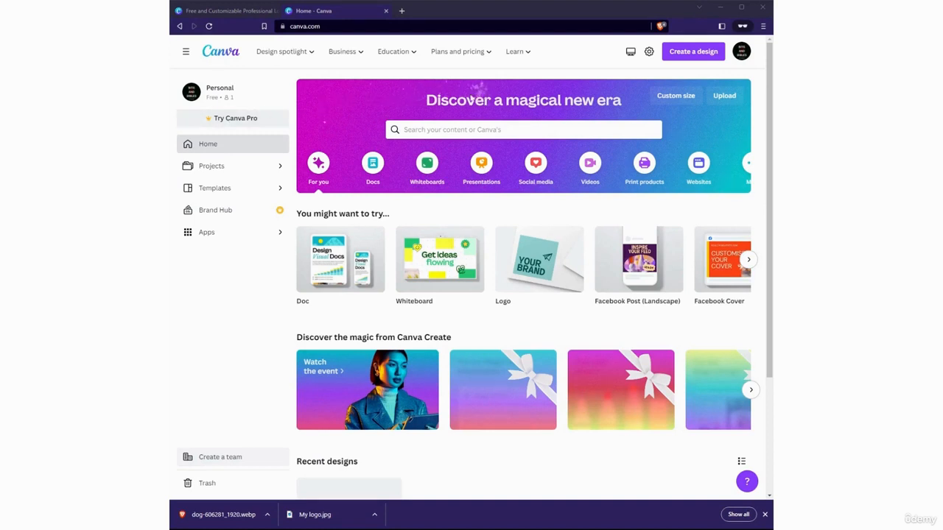
Step: Upload the image file dog-606281_1920.webp to the projects area
{"action": "left_click", "coordinate": [256, 168]}
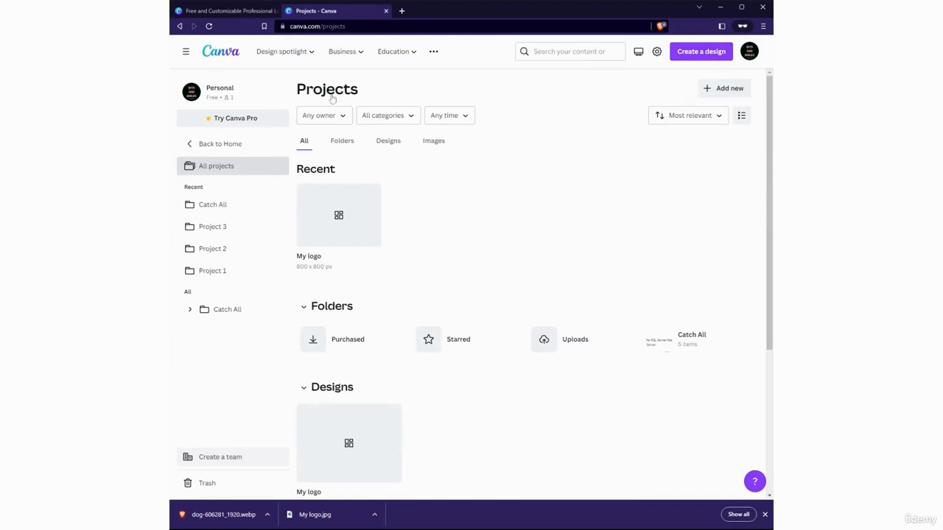
{"action": "left_click", "coordinate": [722, 92]}
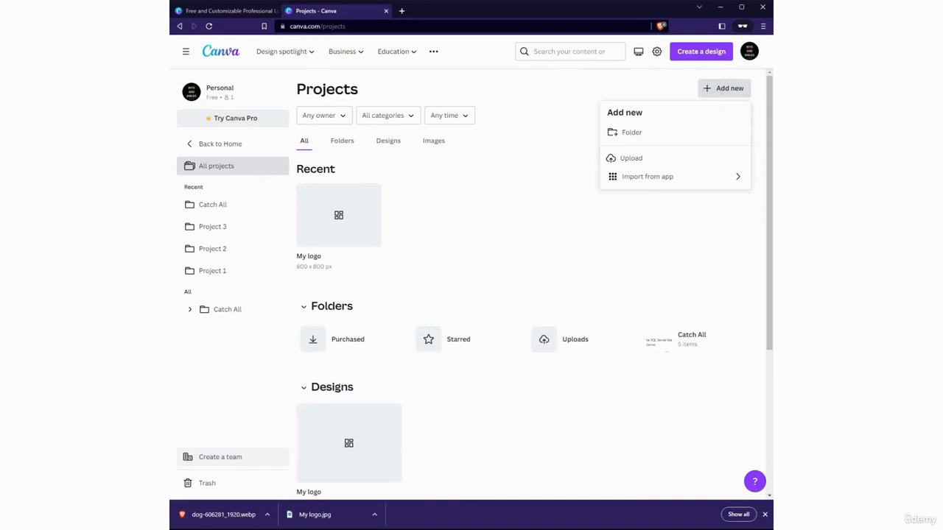
{"action": "left_click", "coordinate": [645, 161]}
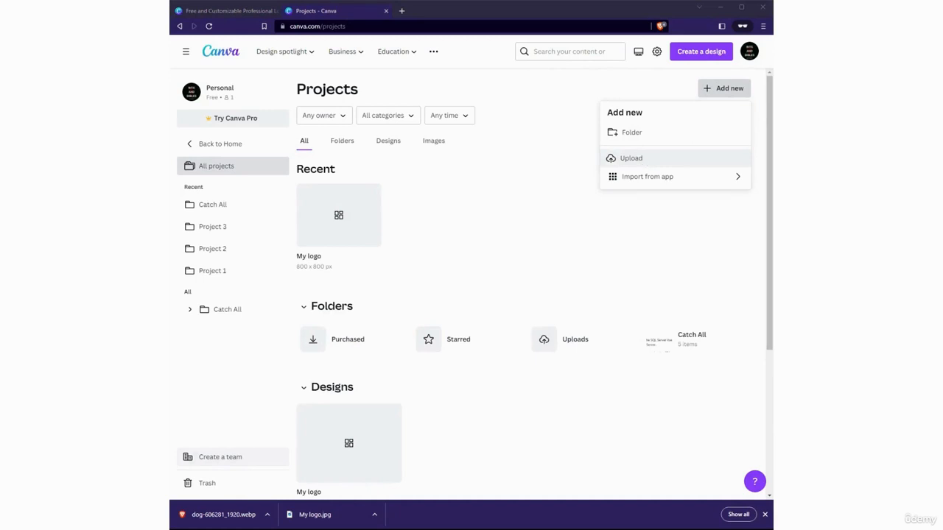
{"action": "double_click", "coordinate": [319, 129]}
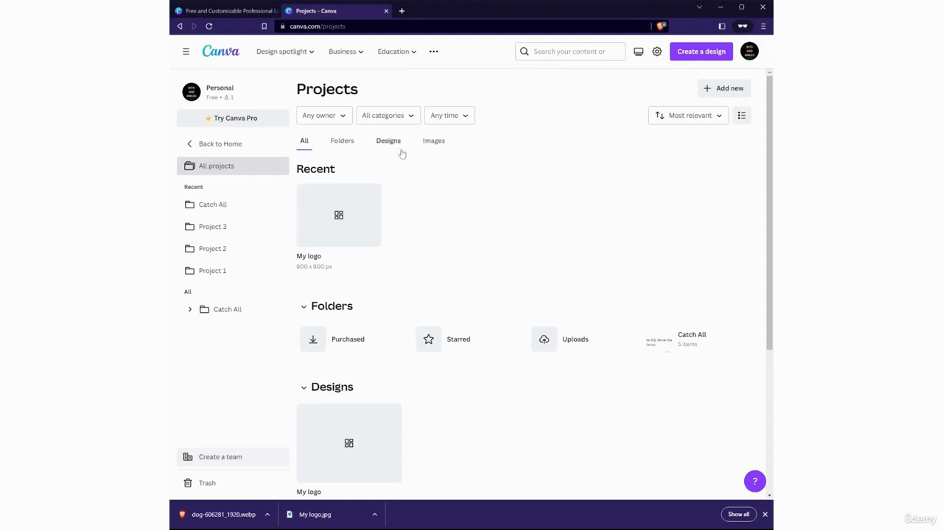
Step: Open the uploaded dog-606281_1920 image in the photo editor and skip the introductory tour
{"action": "scroll", "coordinate": [426, 221], "scroll_direction": "down", "scroll_amount": 3}
{"action": "mouse_move", "coordinate": [346, 384]}
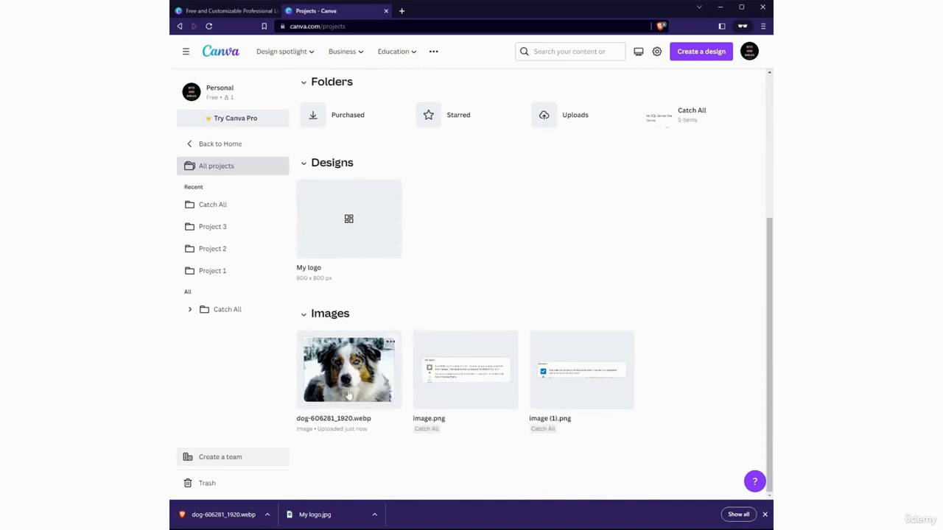
{"action": "left_click", "coordinate": [351, 380]}
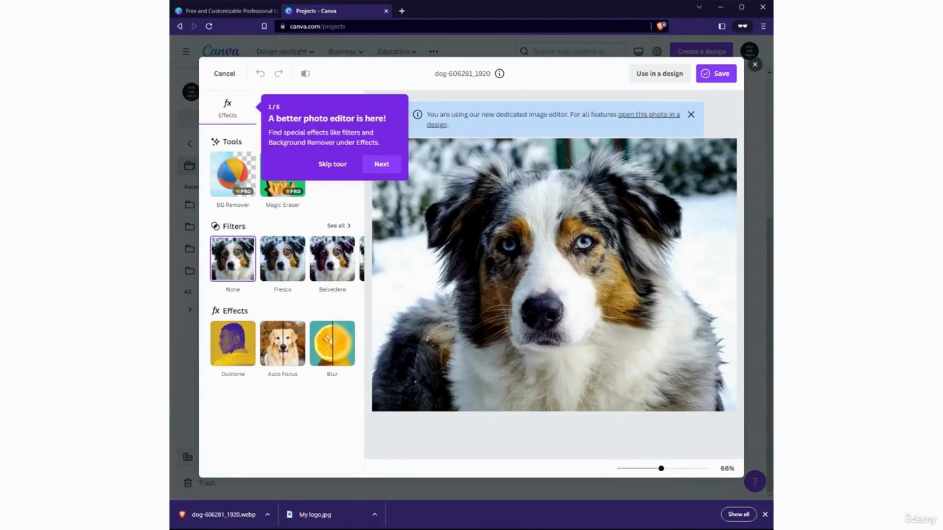
{"action": "left_click", "coordinate": [332, 163]}
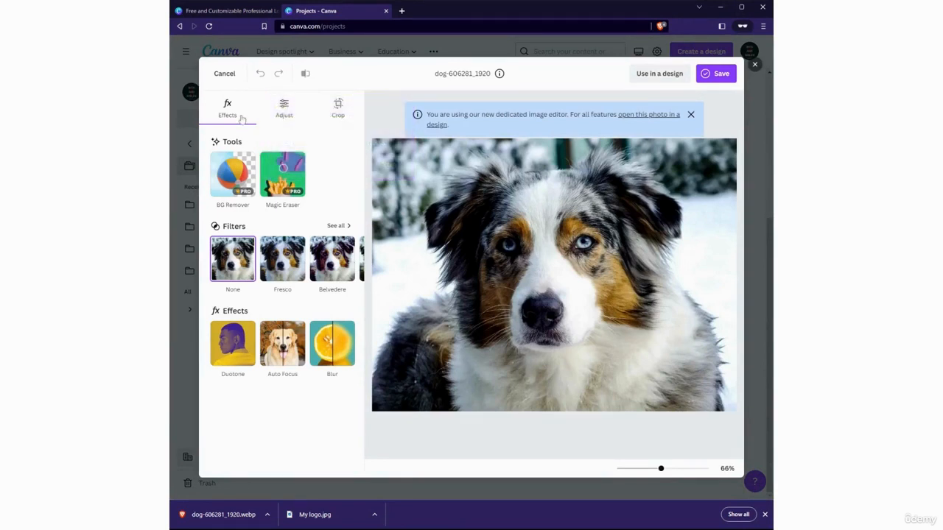
{"action": "left_click", "coordinate": [285, 109]}
{"action": "left_click", "coordinate": [337, 110]}
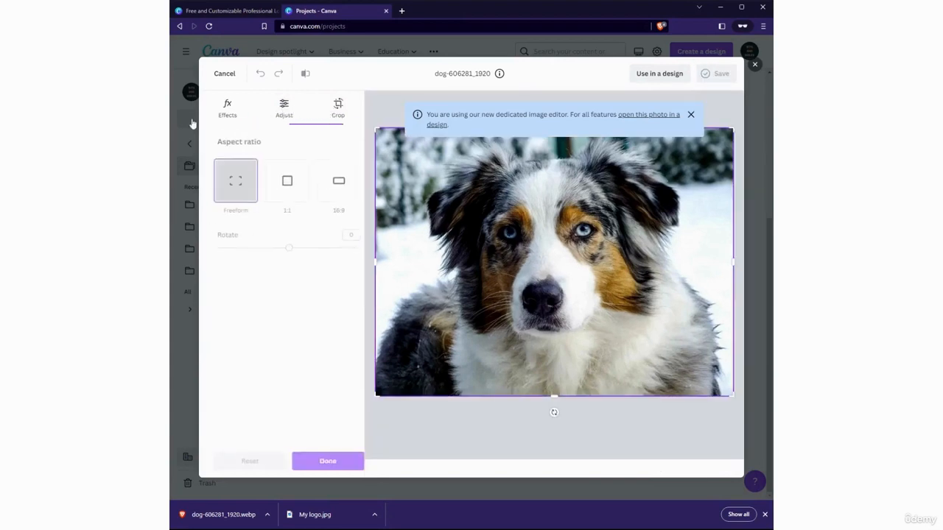
{"action": "left_click", "coordinate": [221, 109]}
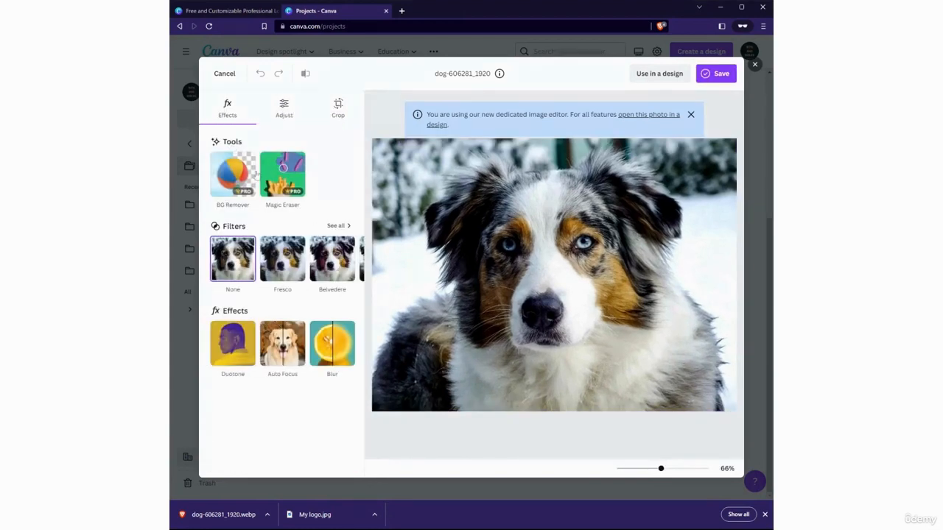
Step: Try the Fresco, Belvedere, Luna and Aero filters on the dog photo and set the filter back to None
{"action": "left_click", "coordinate": [282, 264]}
{"action": "left_click", "coordinate": [330, 267]}
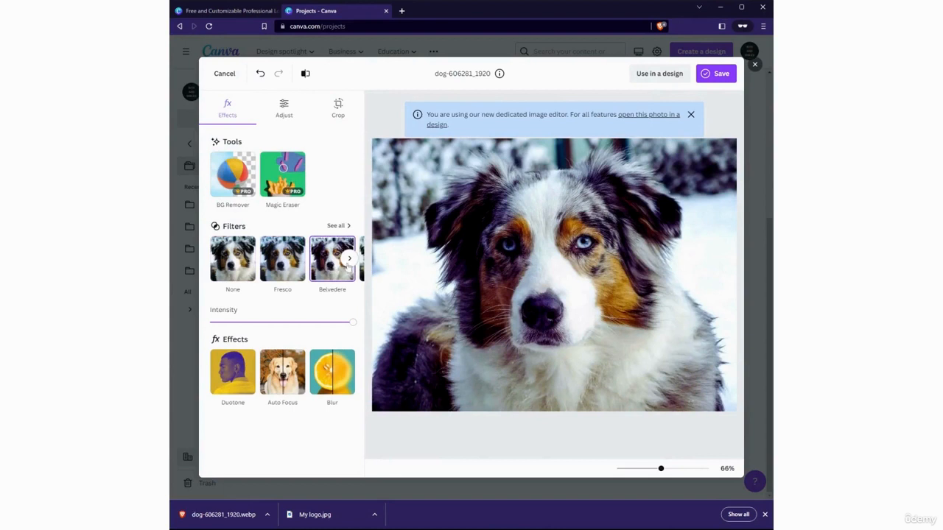
{"action": "left_click", "coordinate": [349, 260]}
{"action": "left_click", "coordinate": [274, 269]}
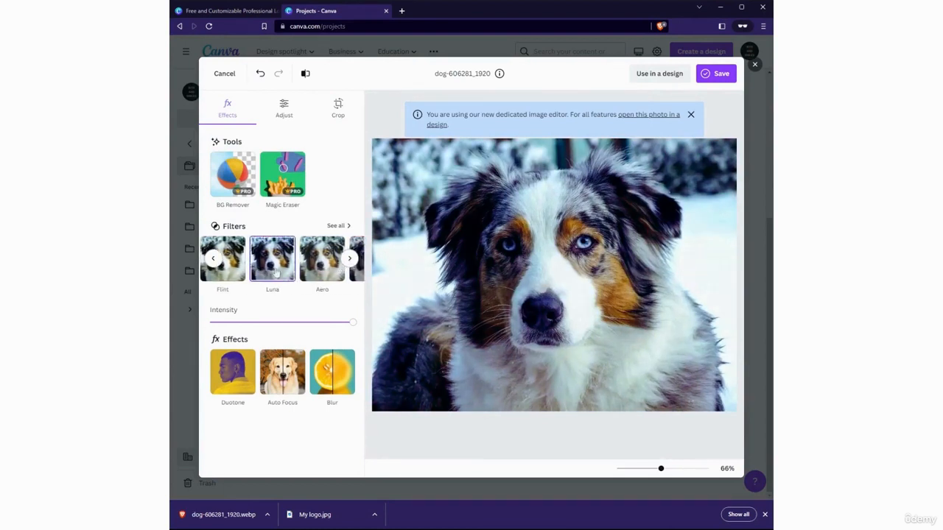
{"action": "left_click", "coordinate": [313, 270]}
{"action": "left_click", "coordinate": [213, 258]}
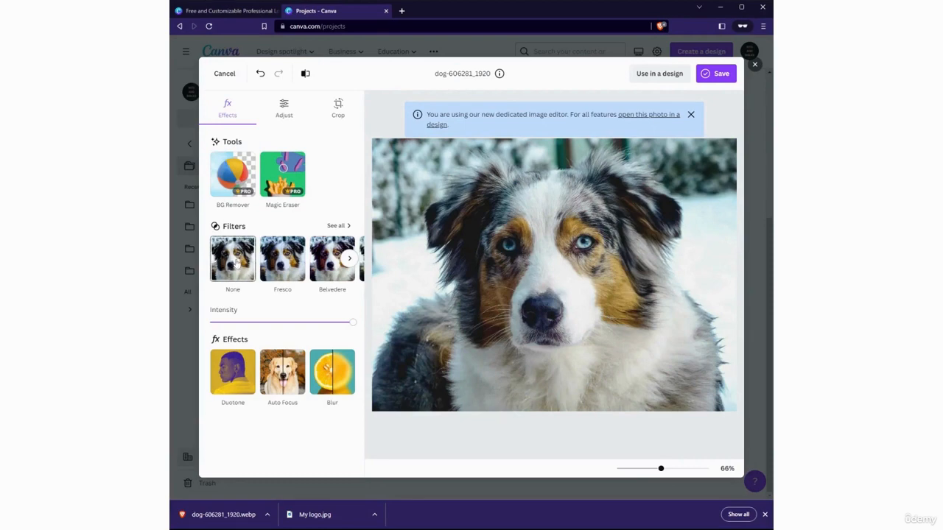
{"action": "left_click", "coordinate": [236, 263]}
{"action": "left_click", "coordinate": [263, 264]}
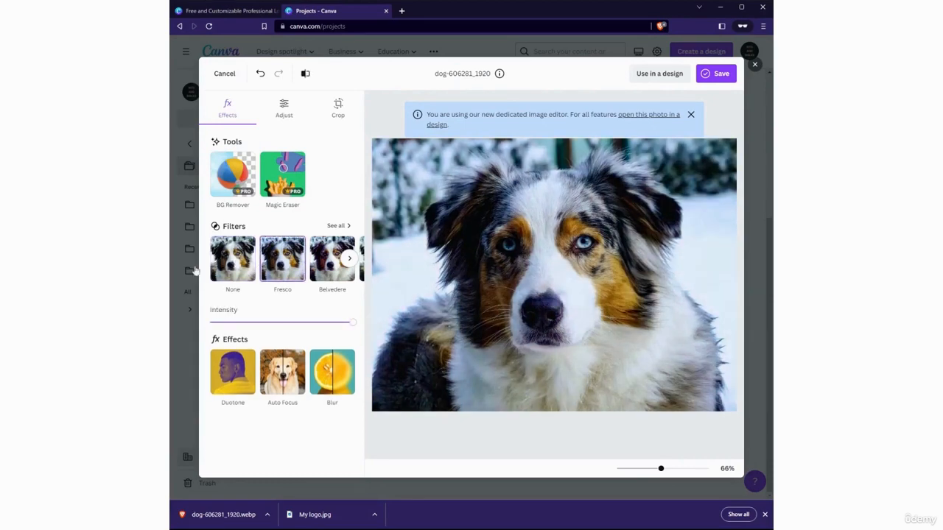
{"action": "left_click", "coordinate": [226, 269]}
Step: Try the Cherry duotone effect on the dog photo and reset duotone to None
{"action": "left_click", "coordinate": [233, 337]}
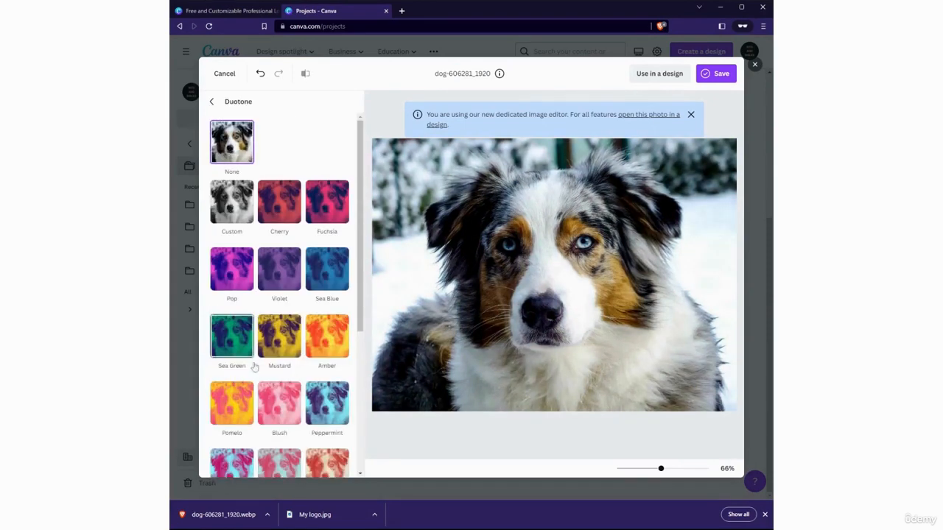
{"action": "left_click", "coordinate": [263, 222]}
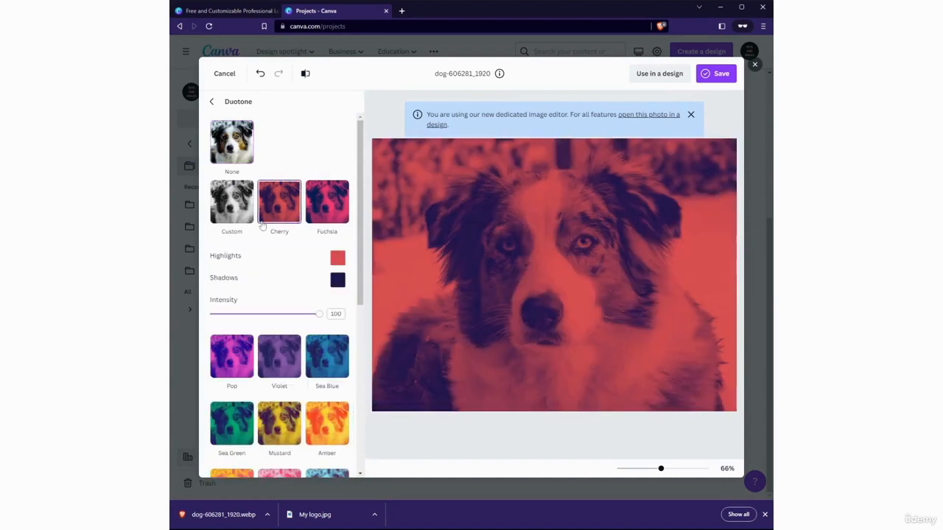
{"action": "left_click", "coordinate": [232, 147]}
{"action": "left_click", "coordinate": [213, 103]}
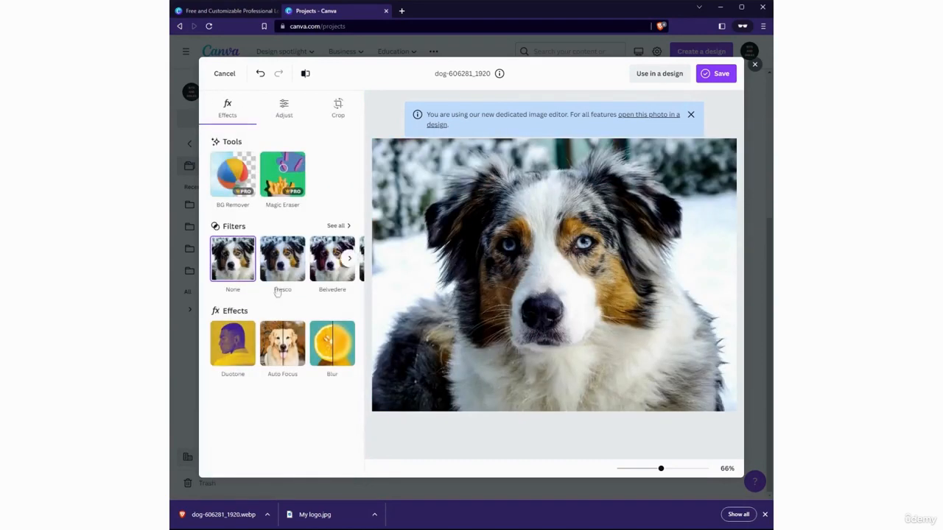
Step: Try Auto Focus on the dog photo with blur intensity 100 and focus position 7, and discard the edits
{"action": "left_click", "coordinate": [282, 340]}
{"action": "left_click_drag", "start_coordinate": [210, 137], "coordinate": [247, 180]}
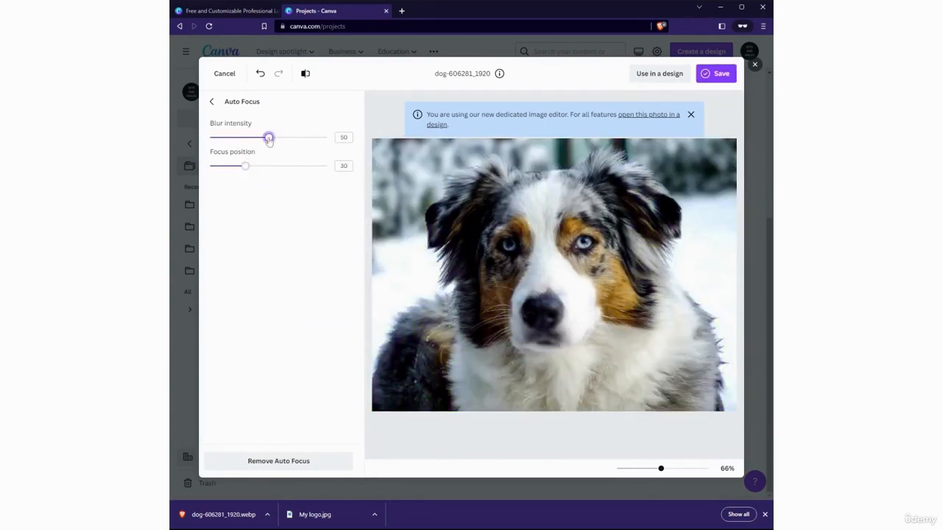
{"action": "left_click_drag", "start_coordinate": [268, 137], "coordinate": [184, 152]}
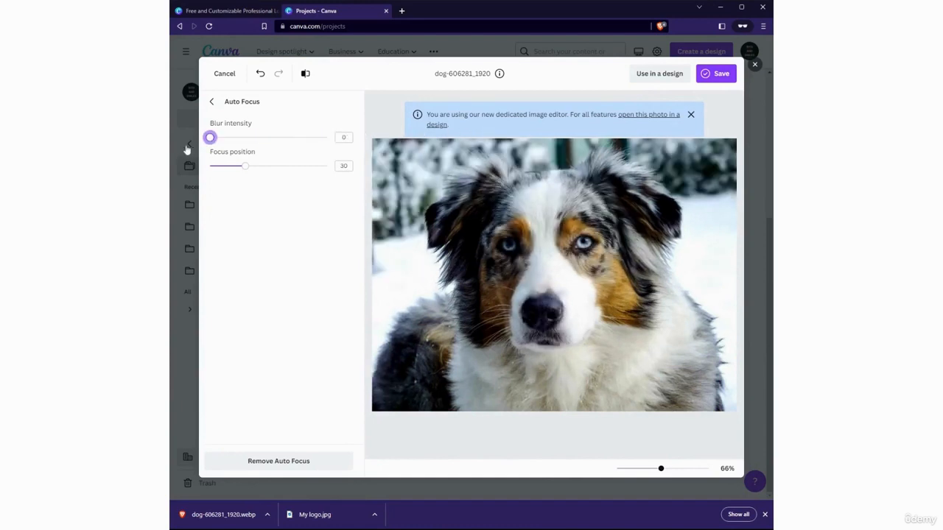
{"action": "left_click_drag", "start_coordinate": [247, 174], "coordinate": [327, 137]}
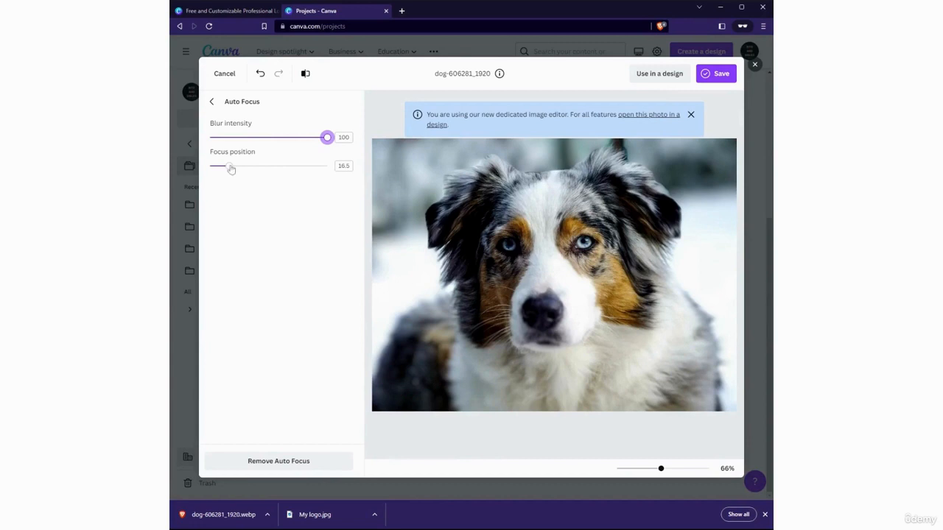
{"action": "left_click_drag", "start_coordinate": [229, 166], "coordinate": [360, 167]}
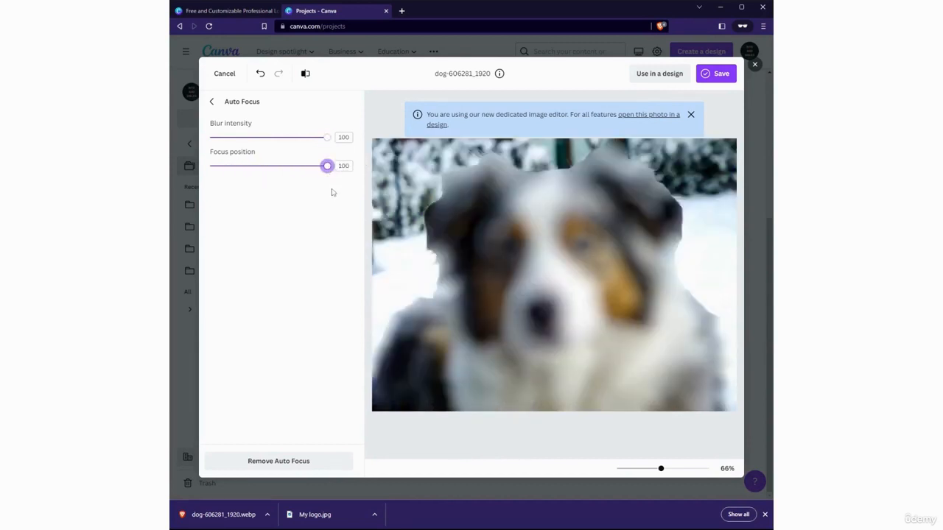
{"action": "left_click_drag", "start_coordinate": [327, 167], "coordinate": [219, 174]}
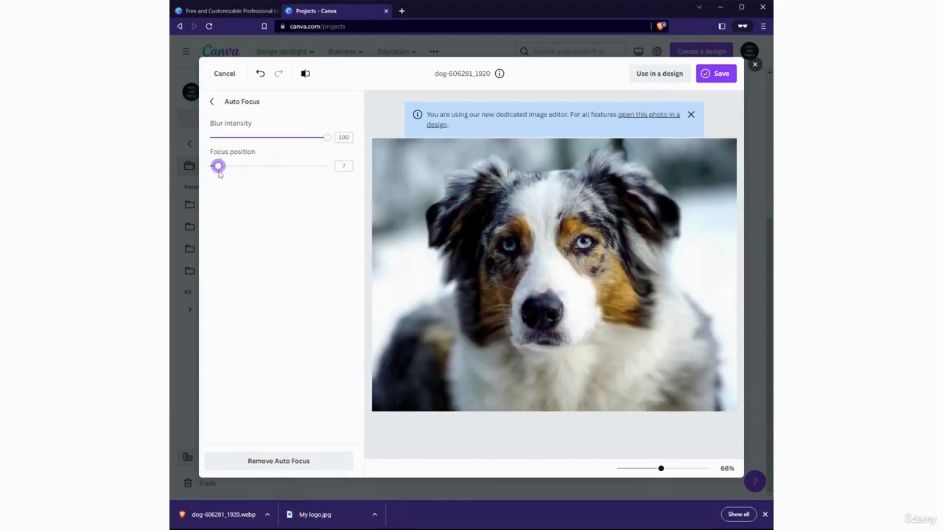
{"action": "left_click", "coordinate": [223, 74]}
{"action": "left_click", "coordinate": [545, 290]}
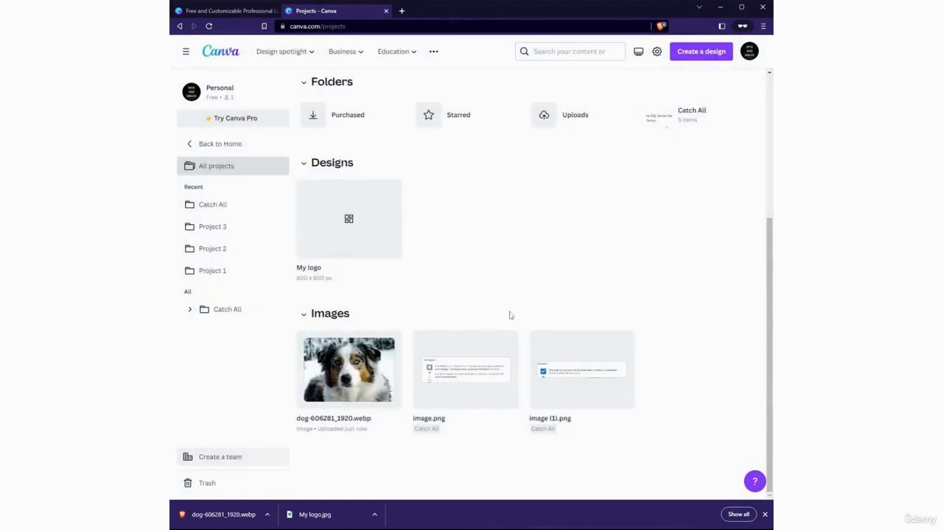
Step: Reopen the dog photo for editing and choose Foreground as the area for its adjustments
{"action": "left_click", "coordinate": [349, 367]}
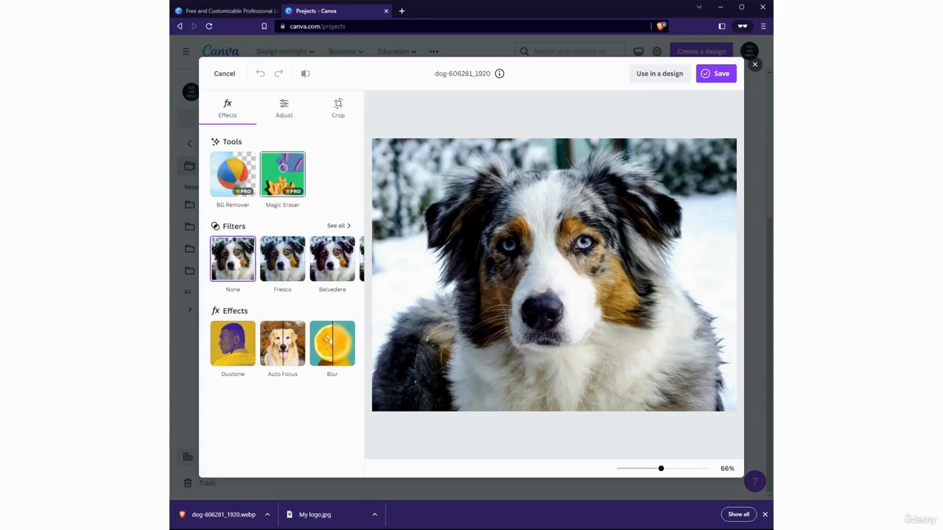
{"action": "left_click", "coordinate": [283, 107]}
{"action": "left_click", "coordinate": [290, 185]}
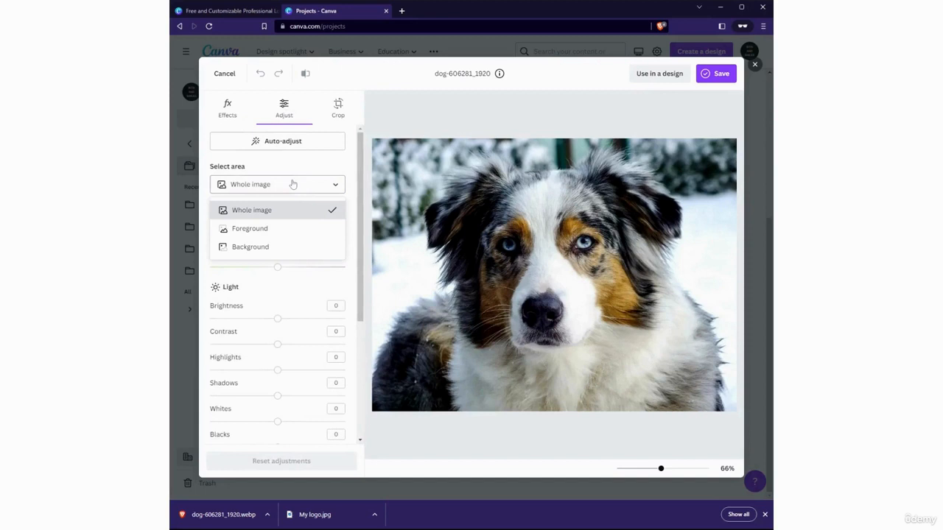
{"action": "left_click", "coordinate": [265, 229]}
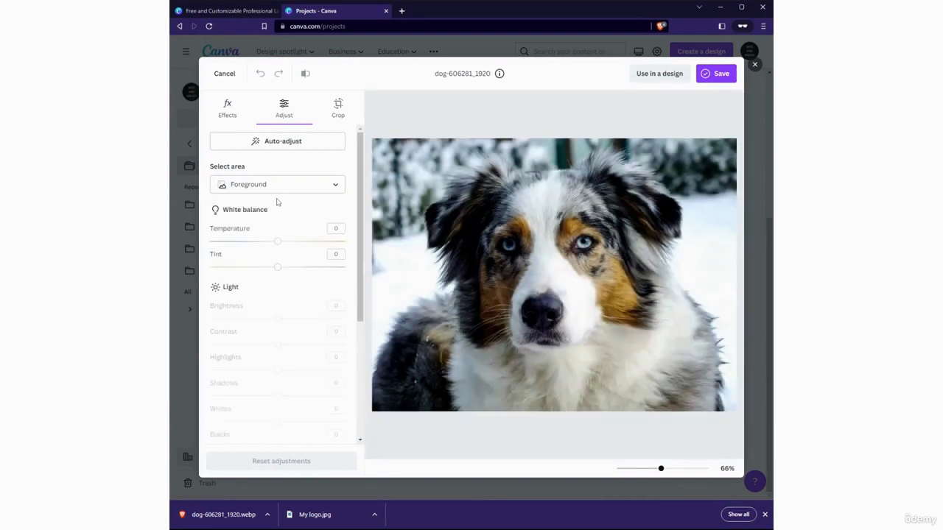
Step: Try shifting the white balance temperature of the photo's background and of its foreground
{"action": "left_click", "coordinate": [248, 190]}
{"action": "left_click", "coordinate": [255, 246]}
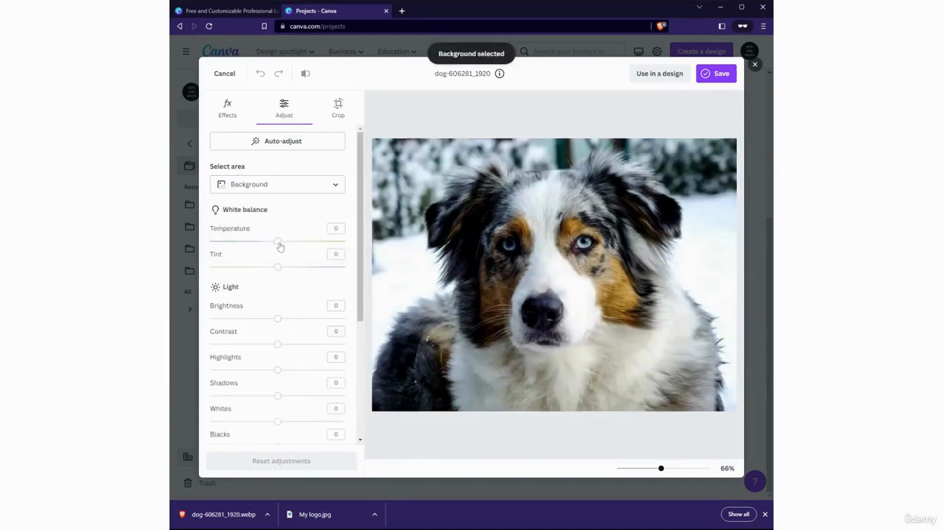
{"action": "mouse_move", "coordinate": [277, 243]}
{"action": "left_mouse_down"}
{"action": "mouse_move", "coordinate": [345, 241]}
{"action": "mouse_move", "coordinate": [244, 243]}
{"action": "mouse_move", "coordinate": [345, 241]}
{"action": "mouse_move", "coordinate": [277, 242]}
{"action": "left_mouse_up"}
{"action": "left_click", "coordinate": [288, 188]}
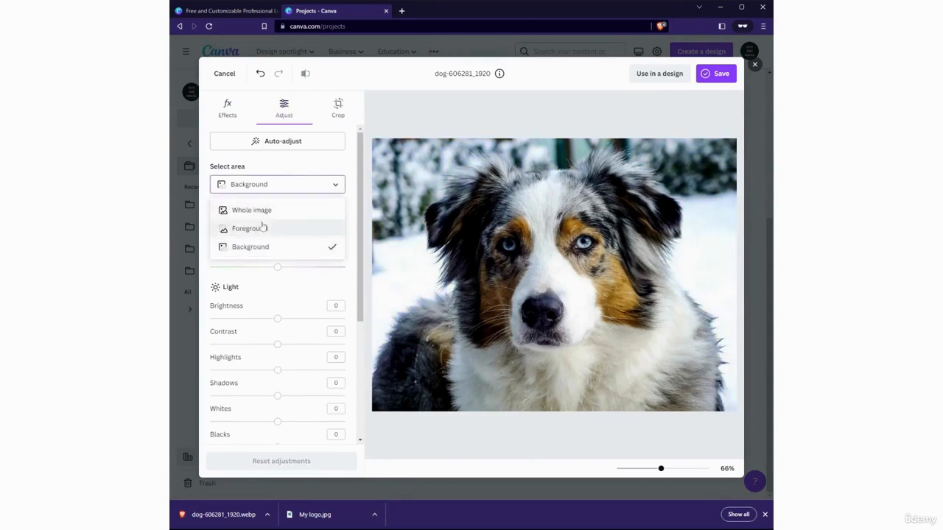
{"action": "left_click", "coordinate": [260, 225]}
{"action": "mouse_move", "coordinate": [275, 242]}
{"action": "left_mouse_down"}
{"action": "mouse_move", "coordinate": [211, 242]}
{"action": "mouse_move", "coordinate": [276, 243]}
{"action": "left_mouse_up"}
Step: Try a contrast of -100 on the photo's background only and return it to 0
{"action": "left_click", "coordinate": [297, 185]}
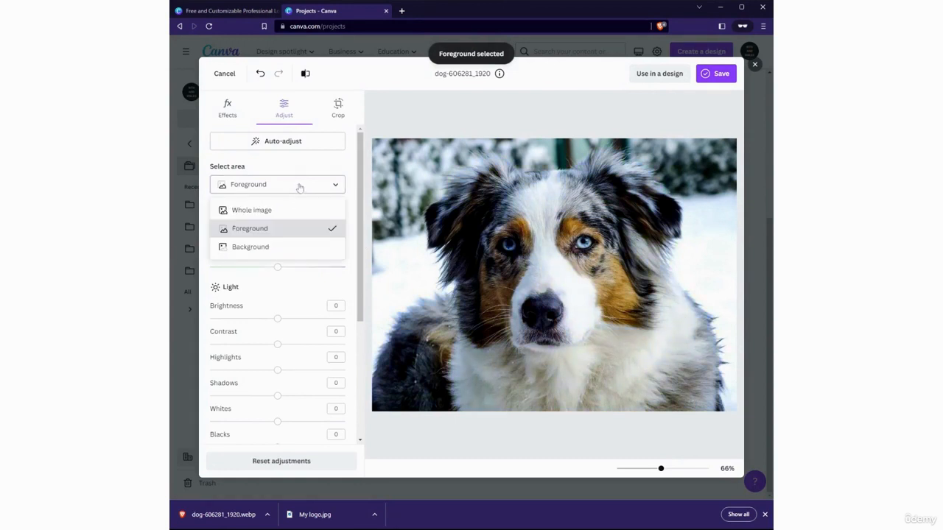
{"action": "left_click", "coordinate": [261, 246]}
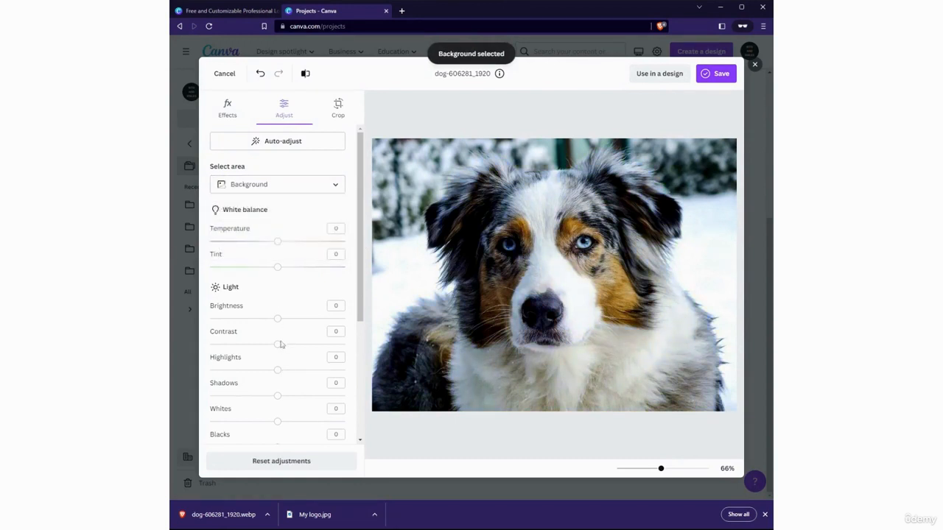
{"action": "left_click_drag", "start_coordinate": [276, 344], "coordinate": [210, 345]}
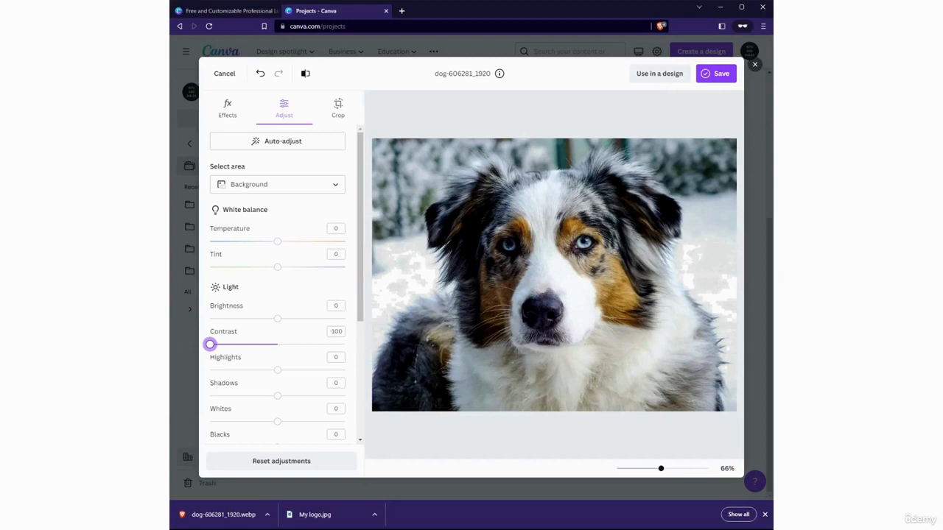
{"action": "left_click_drag", "start_coordinate": [210, 344], "coordinate": [276, 344]}
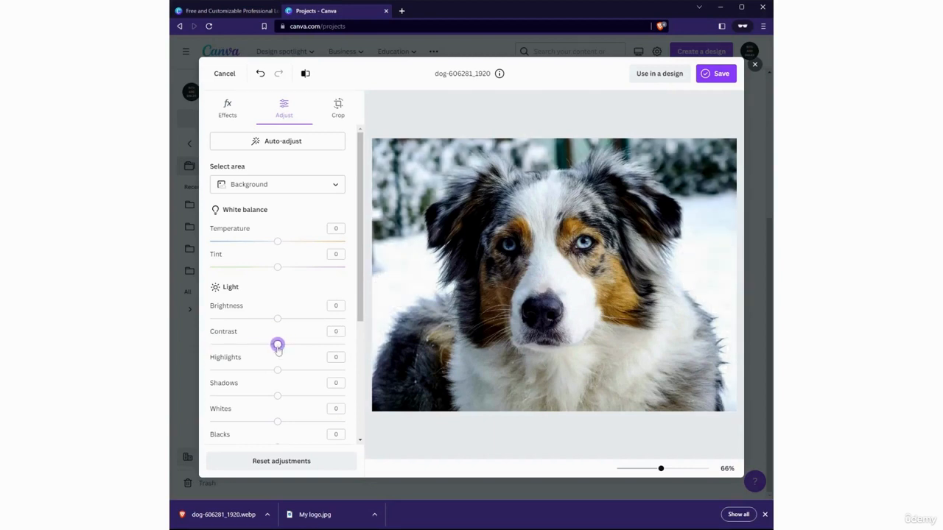
Step: Adjust the whole image with highlights at -2 and sharpness at -4, and nudge the vignette slightly
{"action": "left_click", "coordinate": [294, 188]}
{"action": "left_click", "coordinate": [271, 210]}
{"action": "left_click_drag", "start_coordinate": [278, 344], "coordinate": [277, 400]}
{"action": "scroll", "coordinate": [270, 383], "scroll_direction": "down", "scroll_amount": 3}
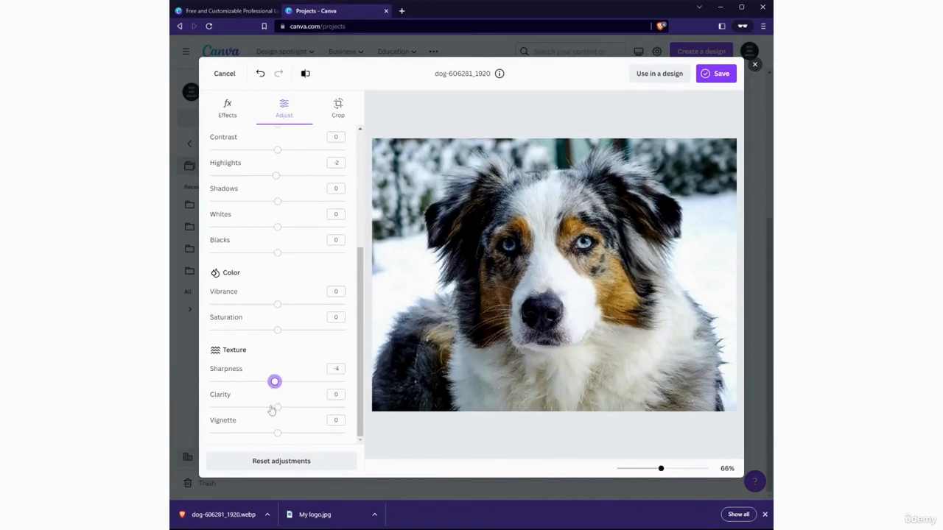
{"action": "mouse_move", "coordinate": [277, 433]}
{"action": "left_mouse_down"}
{"action": "mouse_move", "coordinate": [297, 433]}
{"action": "mouse_move", "coordinate": [209, 433]}
{"action": "mouse_move", "coordinate": [273, 433]}
{"action": "left_mouse_up"}
{"action": "scroll", "coordinate": [318, 279], "scroll_direction": "up", "scroll_amount": 3}
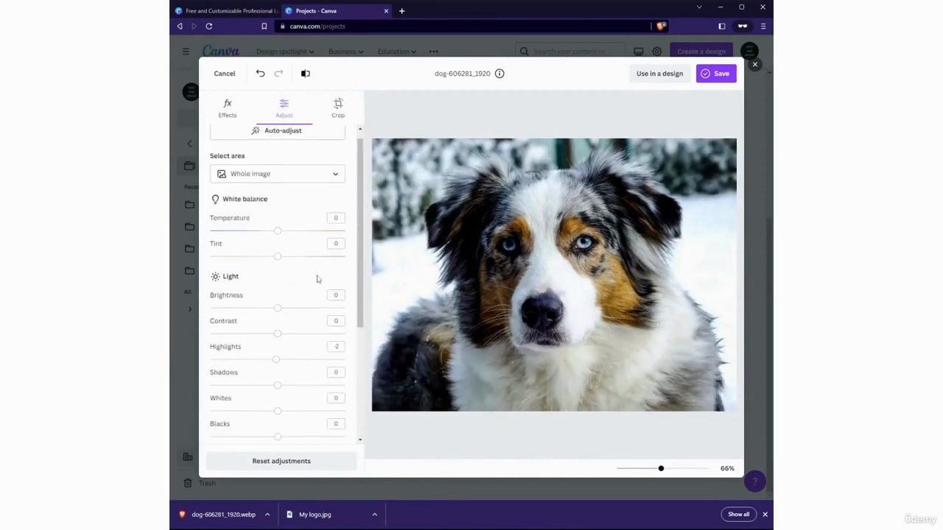
Step: Crop the dog photo to a 16:9 aspect ratio after trying 1:1
{"action": "left_click", "coordinate": [341, 117]}
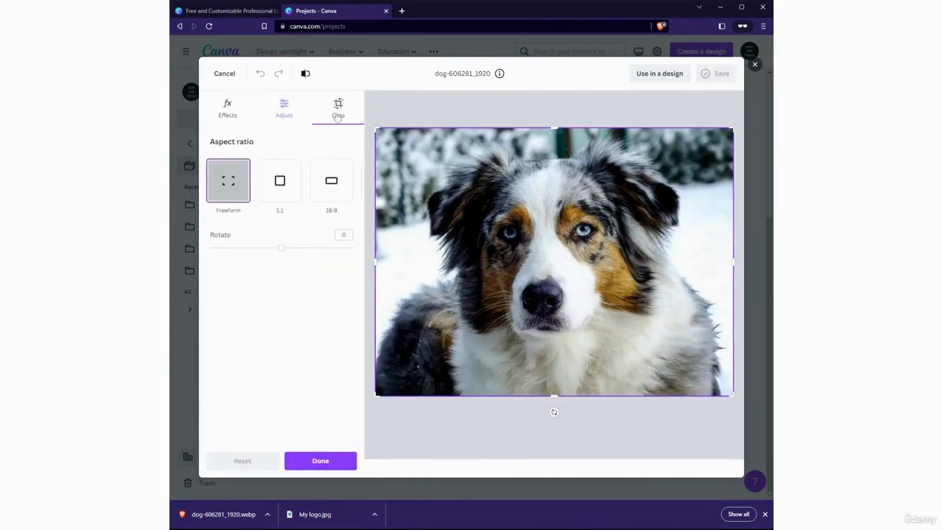
{"action": "left_click", "coordinate": [272, 190]}
{"action": "left_click", "coordinate": [335, 183]}
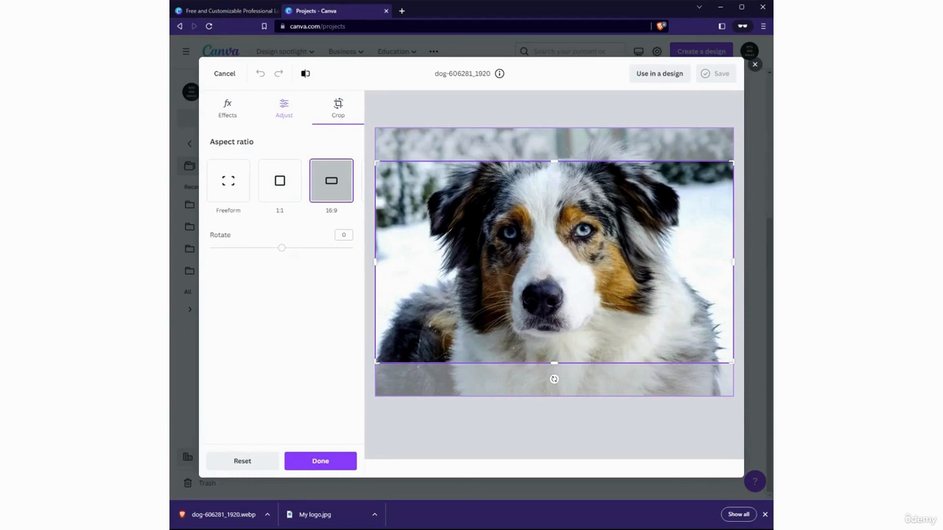
{"action": "left_click", "coordinate": [229, 117]}
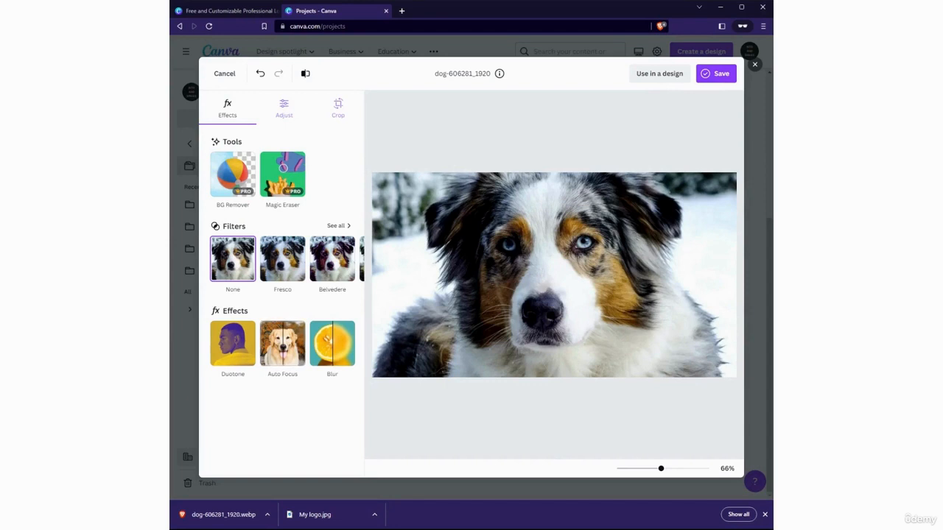
Step: Apply the Fresco filter to the cropped dog photo and open the save options
{"action": "left_click", "coordinate": [711, 75]}
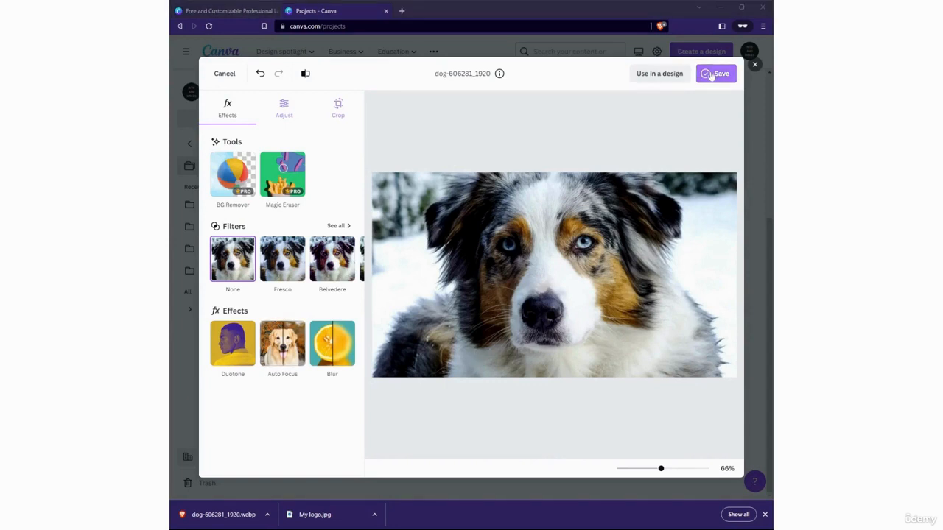
{"action": "left_click", "coordinate": [282, 262]}
{"action": "left_click", "coordinate": [716, 75]}
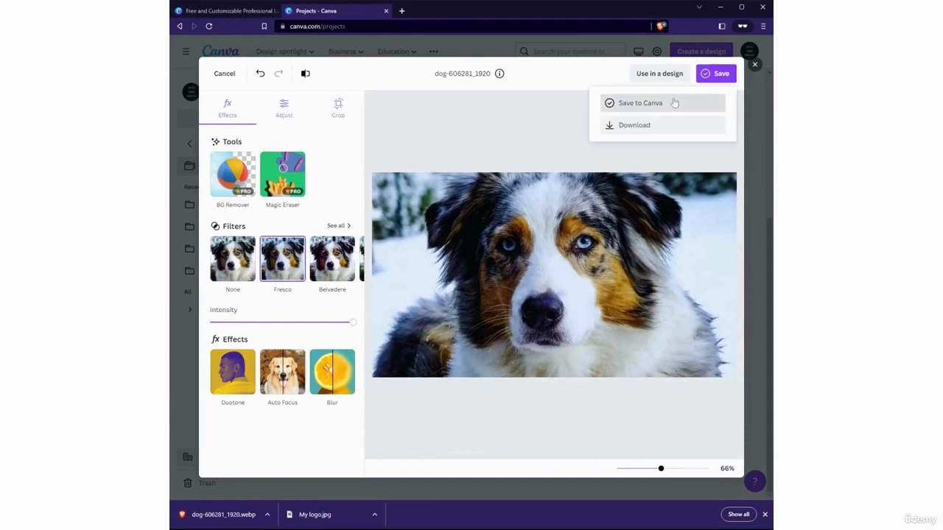